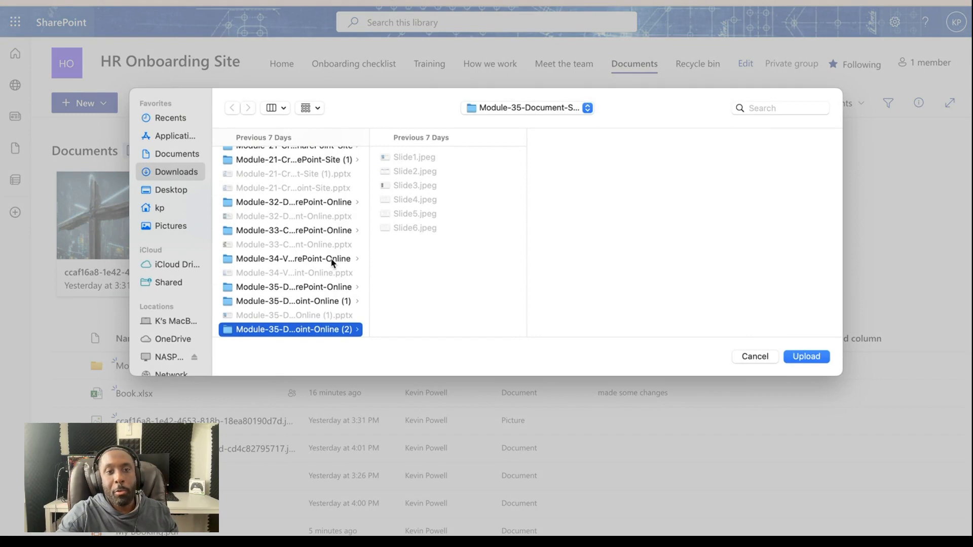
Choose the Module-41-Mastering-Lists-in-SharePoint-Online folder from Downloads for uploading to the Documents library.
left_click(338, 261)
scroll(314, 254, "down", 5)
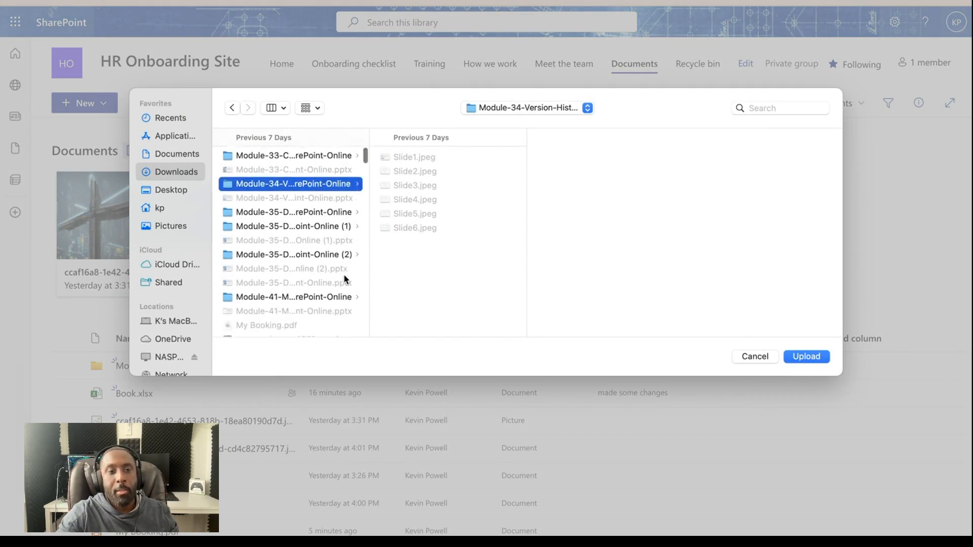
left_click(315, 246)
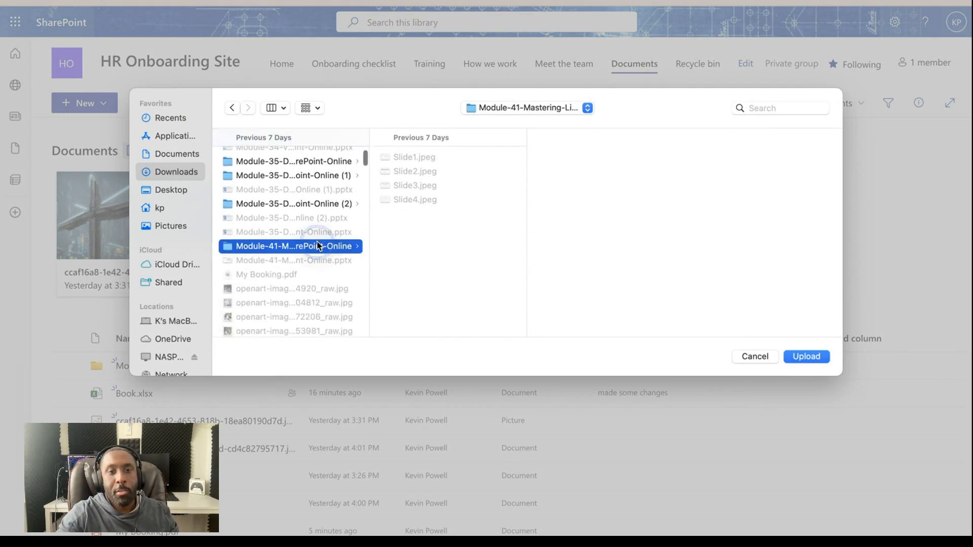
left_click(807, 357)
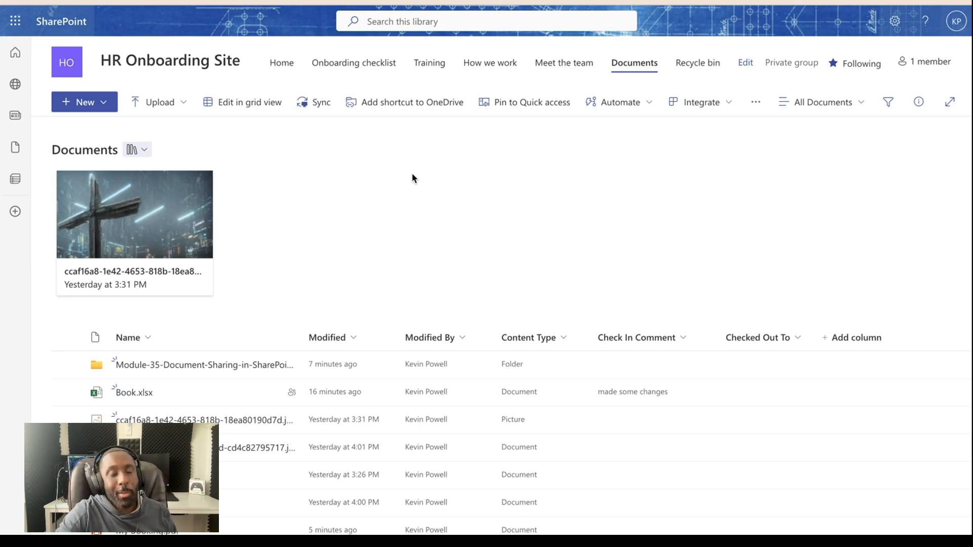
left_click(159, 106)
left_click(162, 133)
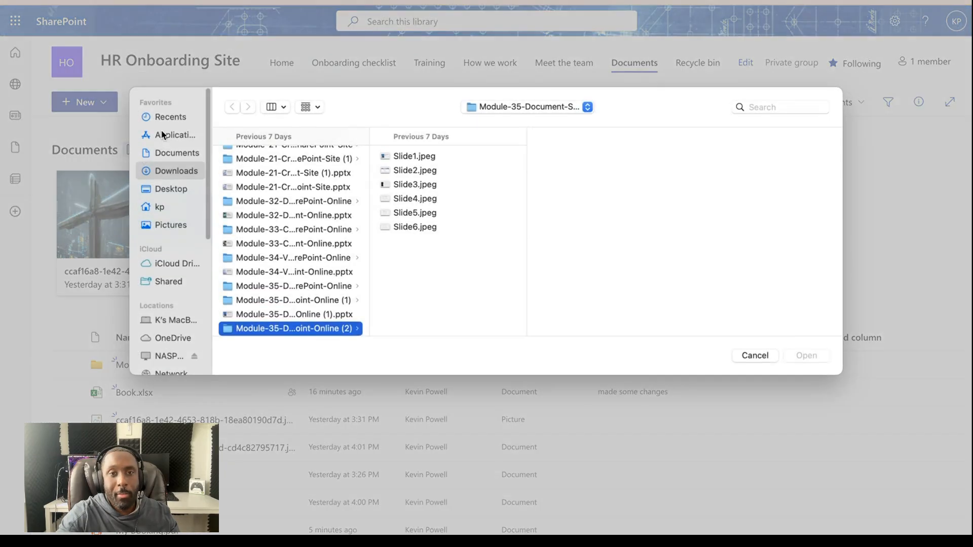
left_click(415, 228)
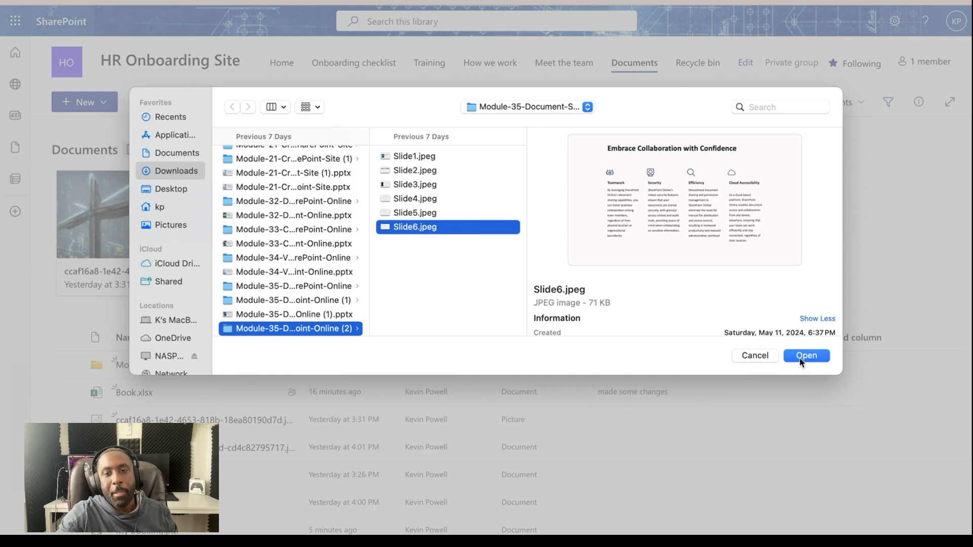
left_click(760, 354)
Upload the whole Module-41-Mastering-Lists-in-SharePoint-Online folder to the Documents library, approve the browser's upload request and dismiss the notification.
left_click(179, 102)
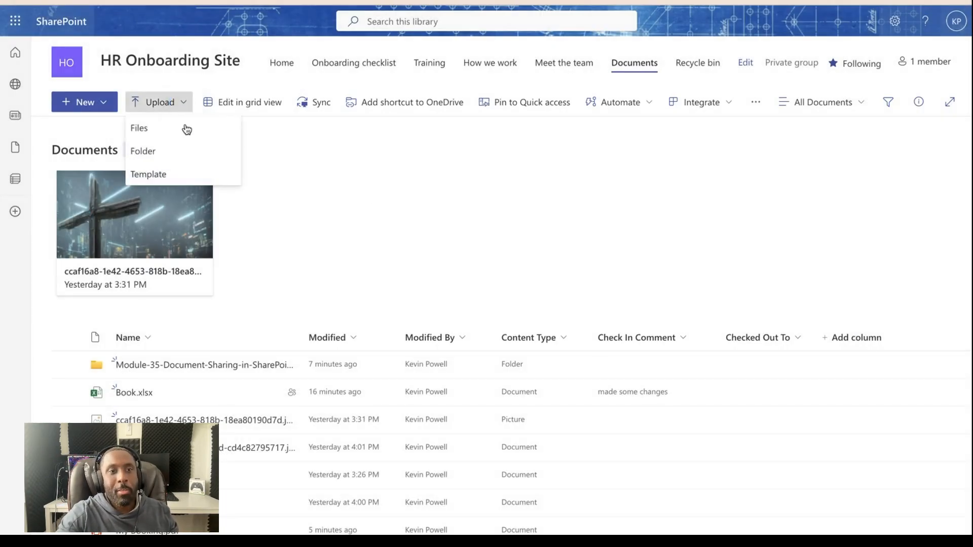
left_click(174, 148)
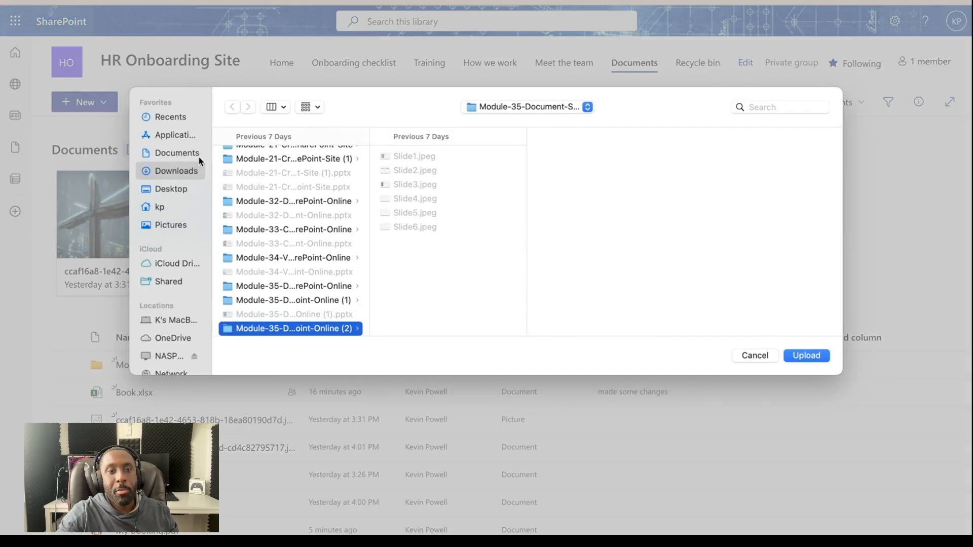
left_click(330, 256)
scroll(324, 248, "down", 5)
left_click(318, 246)
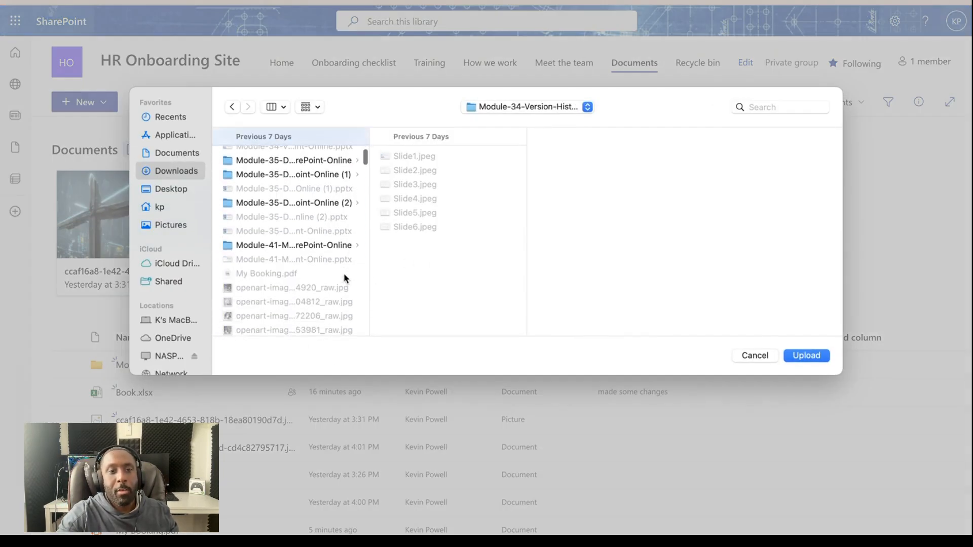
left_click(808, 356)
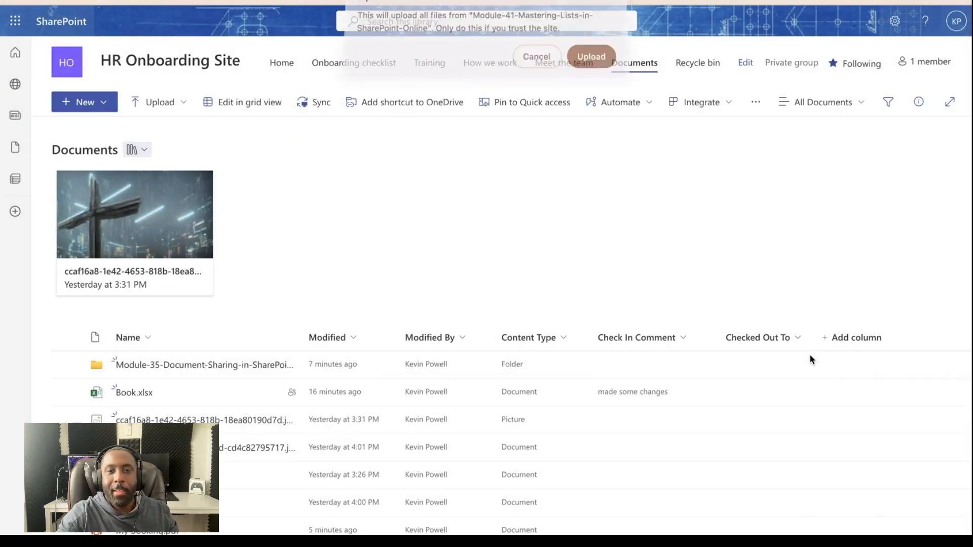
left_click(593, 70)
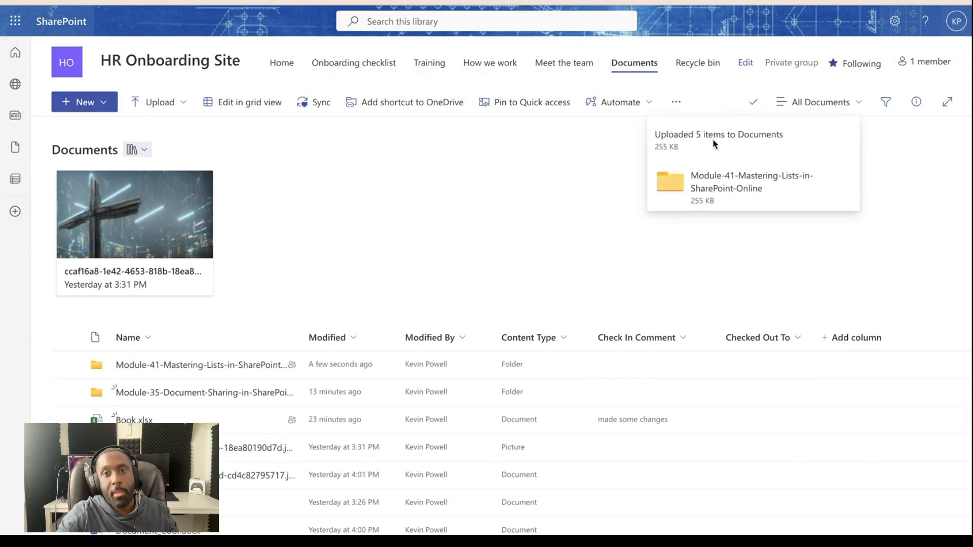
left_click(593, 215)
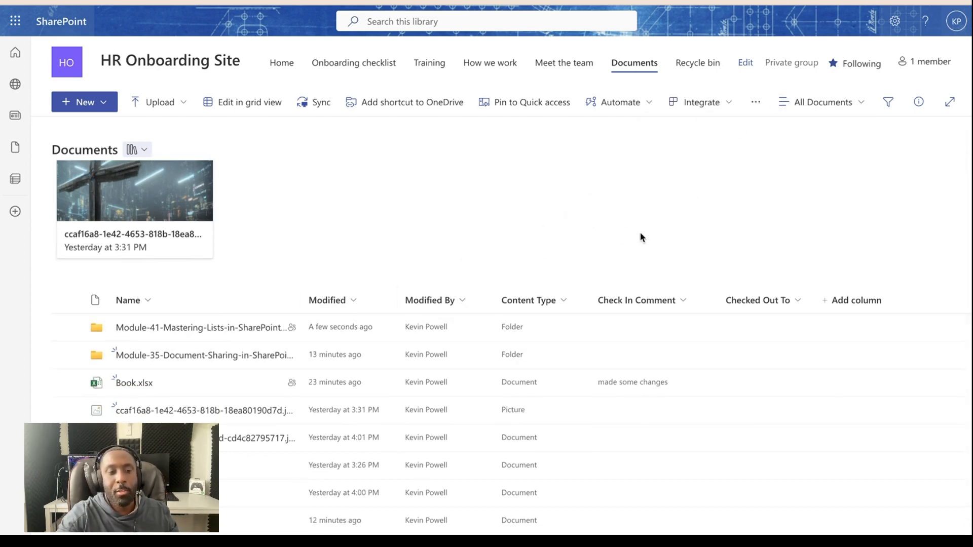
left_click(183, 102)
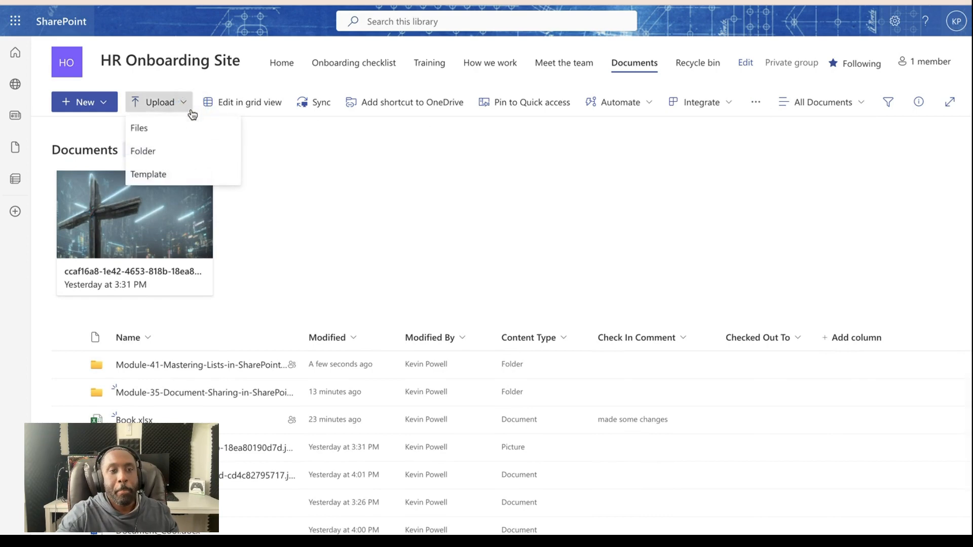
left_click(182, 134)
left_click(423, 183)
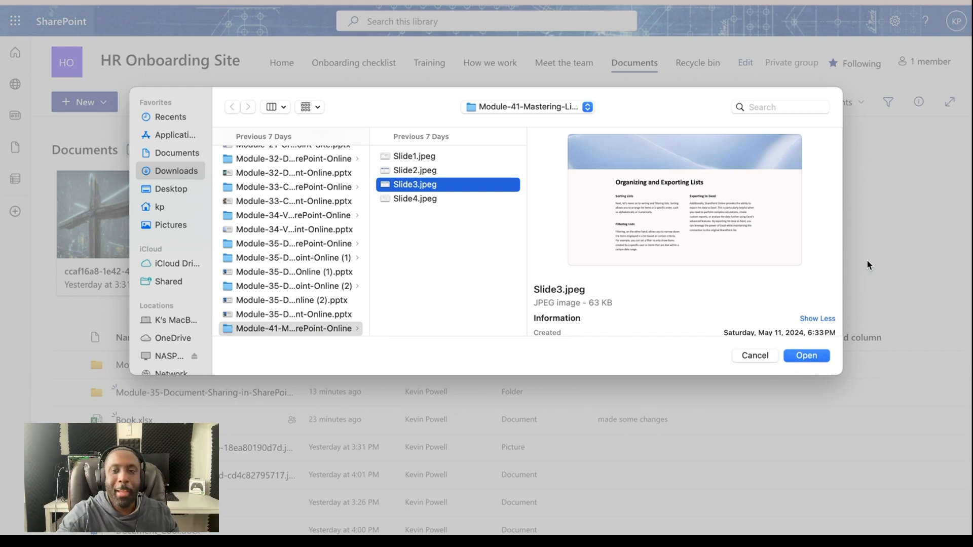
left_click(755, 355)
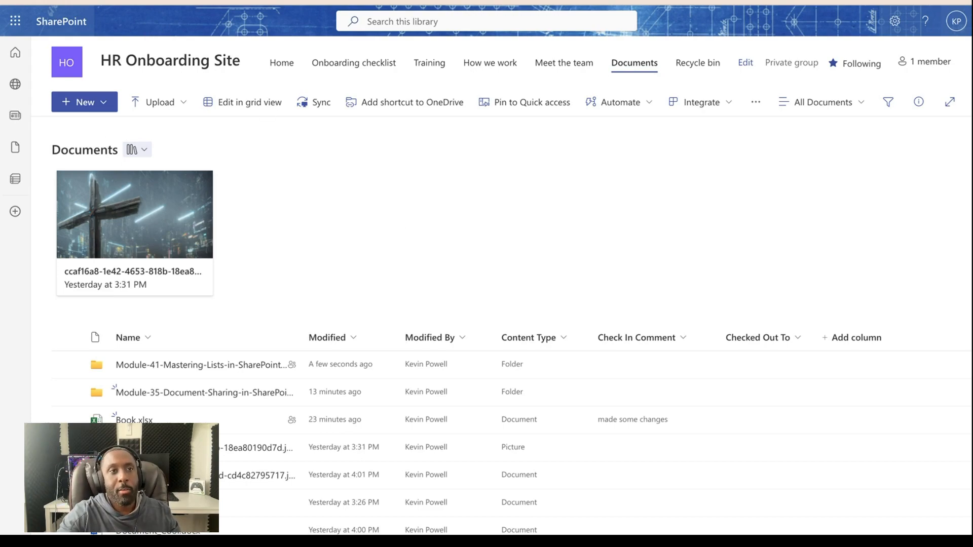
Take the browser out of full screen and arrange it so the Finder Downloads window is accessible beside the Documents library.
key("ctrl+super+f")
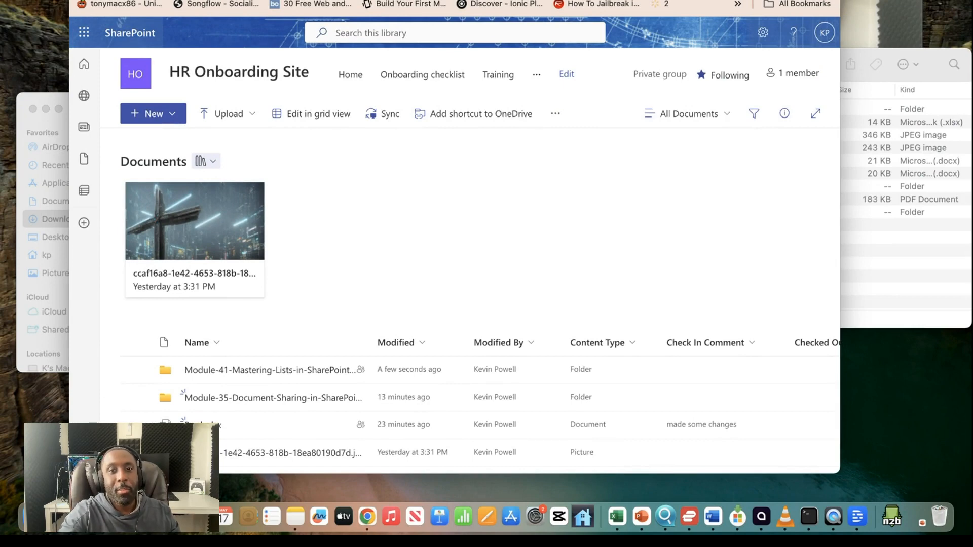
left_click_drag(608, 1, 759, 6)
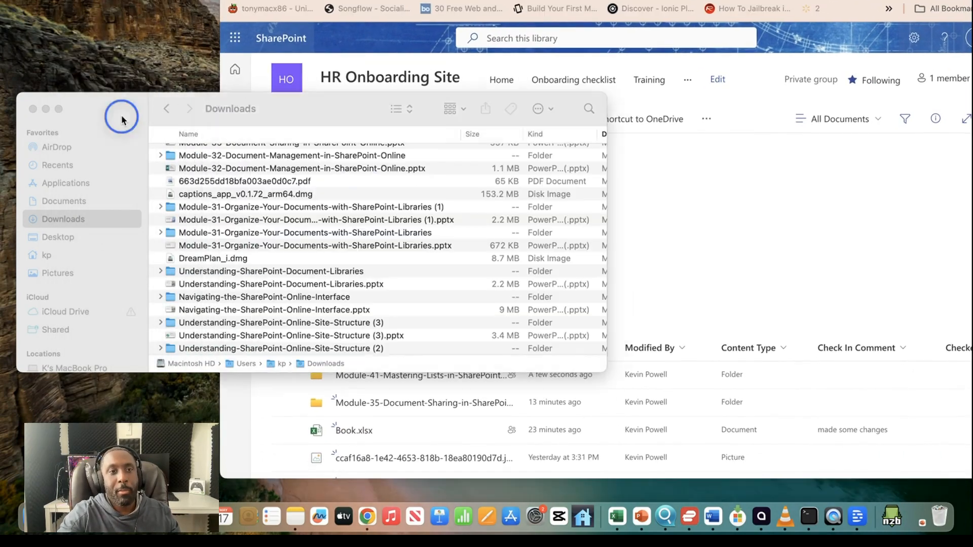
left_click(122, 117)
Upload Setup-Your-Microsoft-365-Trial-Subscription.pptx directly from the Finder Downloads window to the Documents library.
scroll(291, 270, "down", 5)
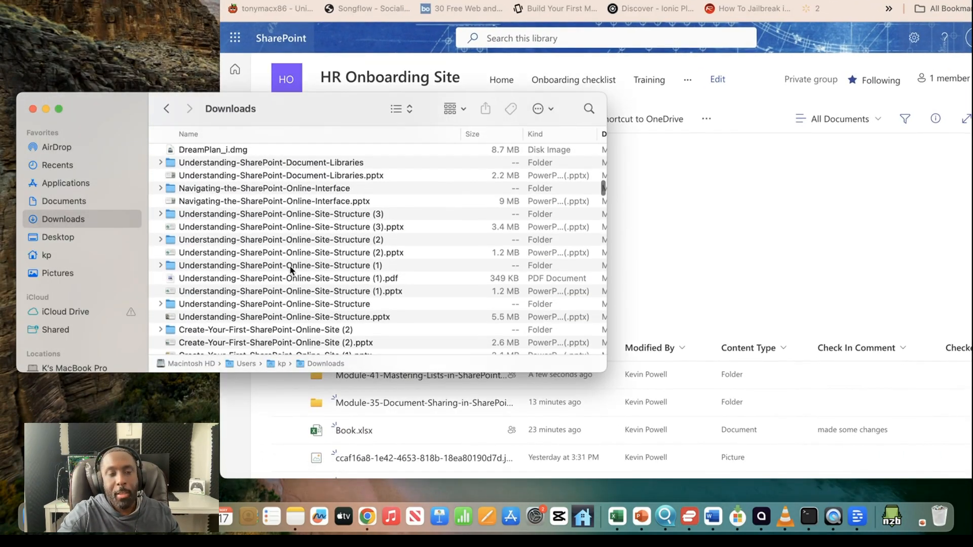
scroll(291, 269, "down", 6)
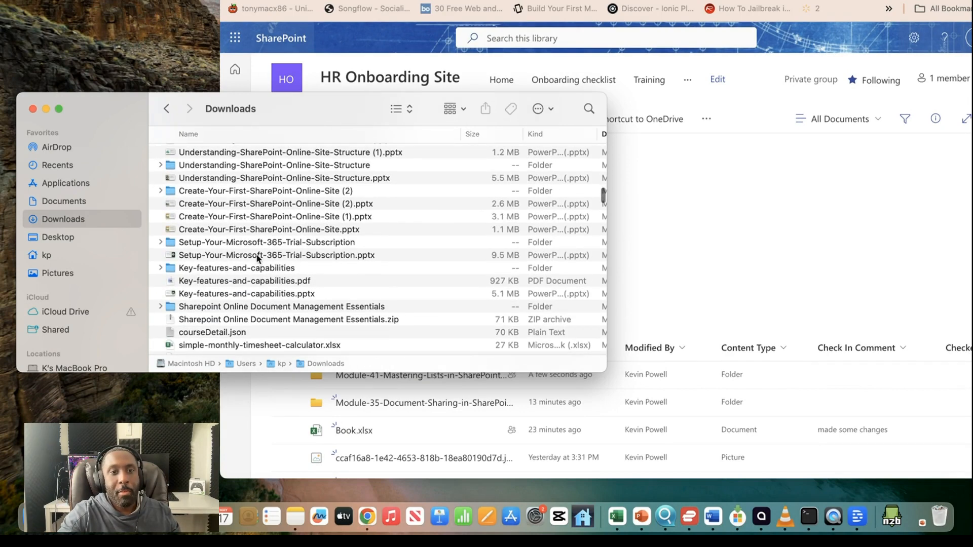
left_click_drag(258, 257, 705, 282)
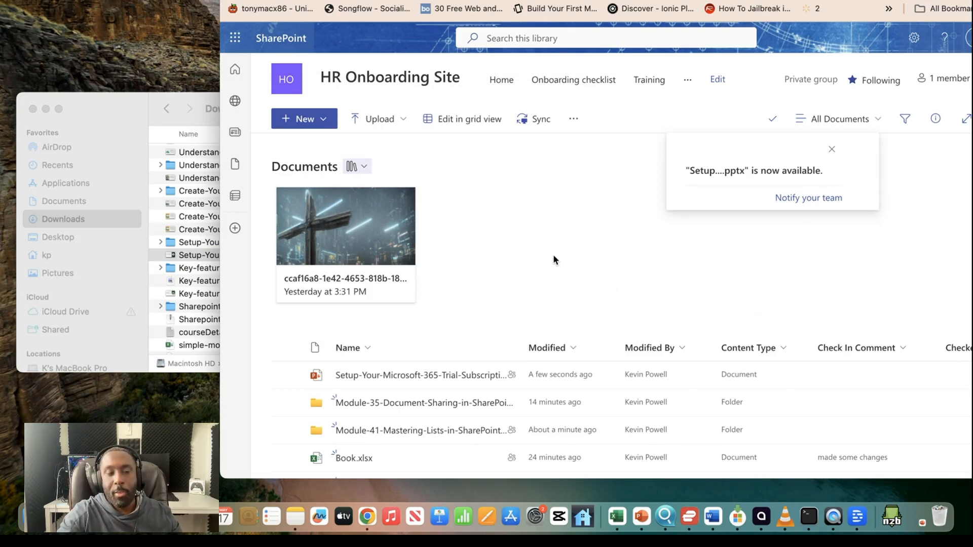
Upload Create-Your-First-SharePoint-Online-Site (2), Create-Your-First-SharePoint-Online-Site.pptx, Setup-Your-Microsoft-365-Trial-Subscription.pptx, Sharepoint Online Document Management Essentials and Monthly-Timesheet-Template (1).xlsx together from Finder.
left_click(403, 121)
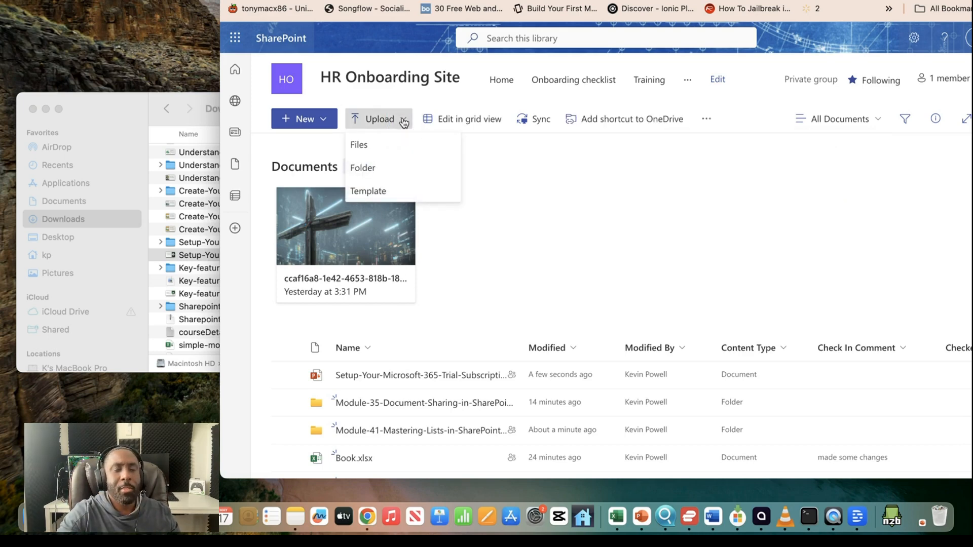
left_click(124, 115)
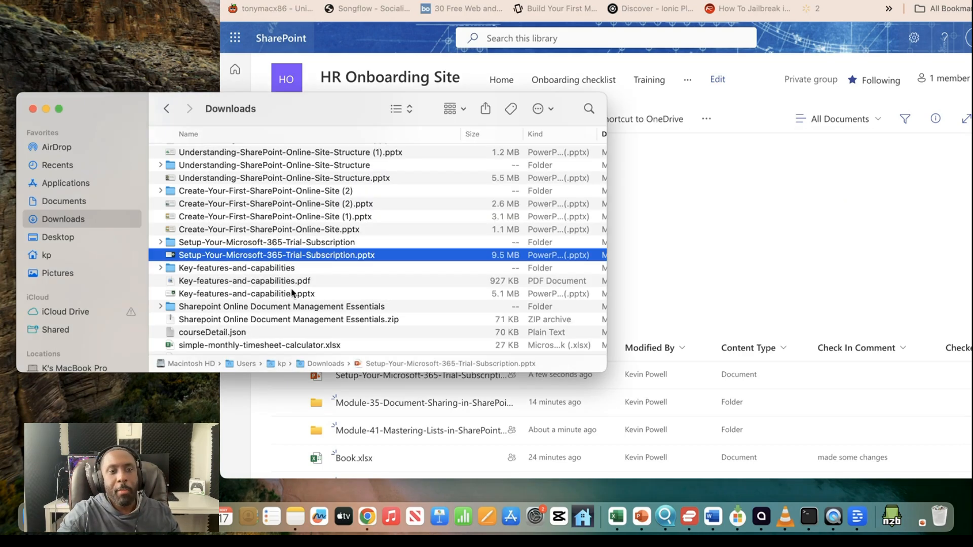
right_click(295, 226)
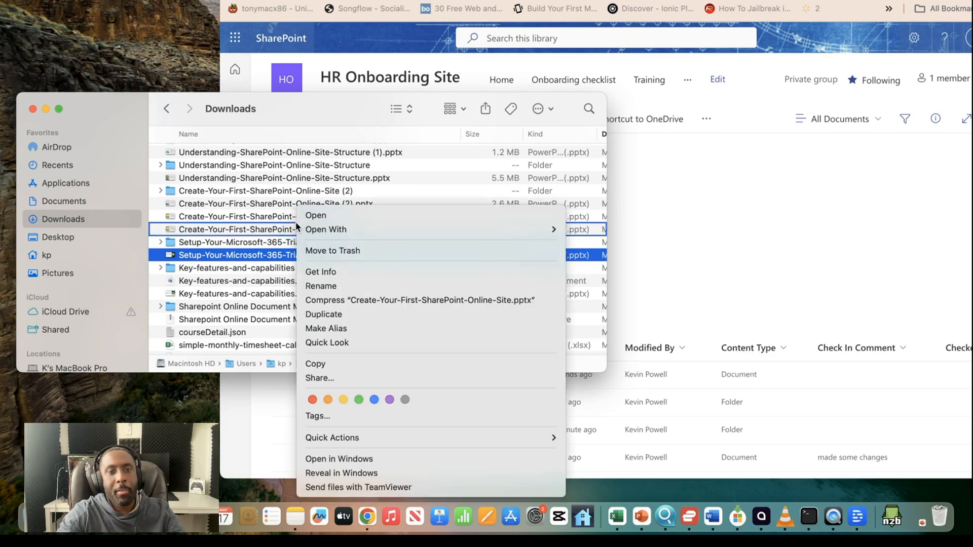
left_click(259, 229)
left_click(279, 195, "super")
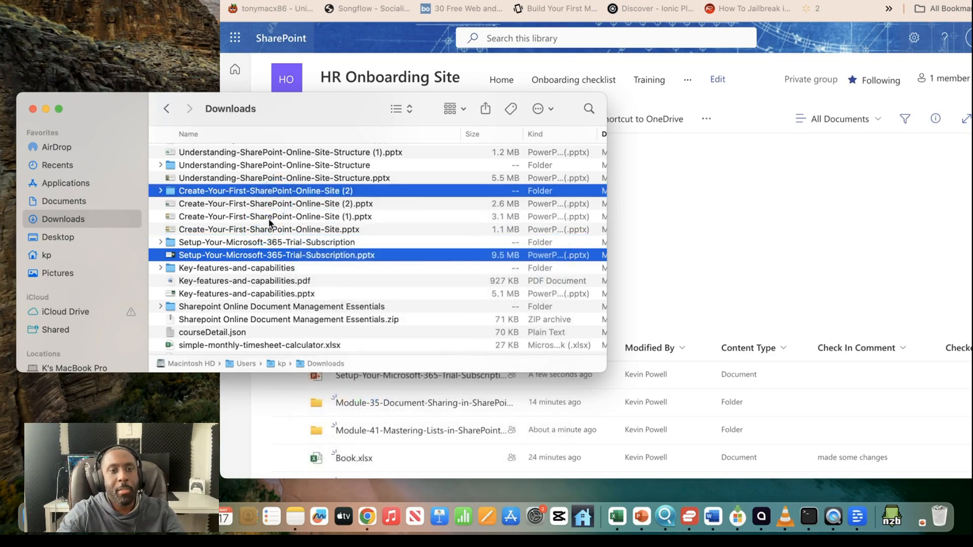
left_click(243, 307, "super")
left_click(253, 231, "super")
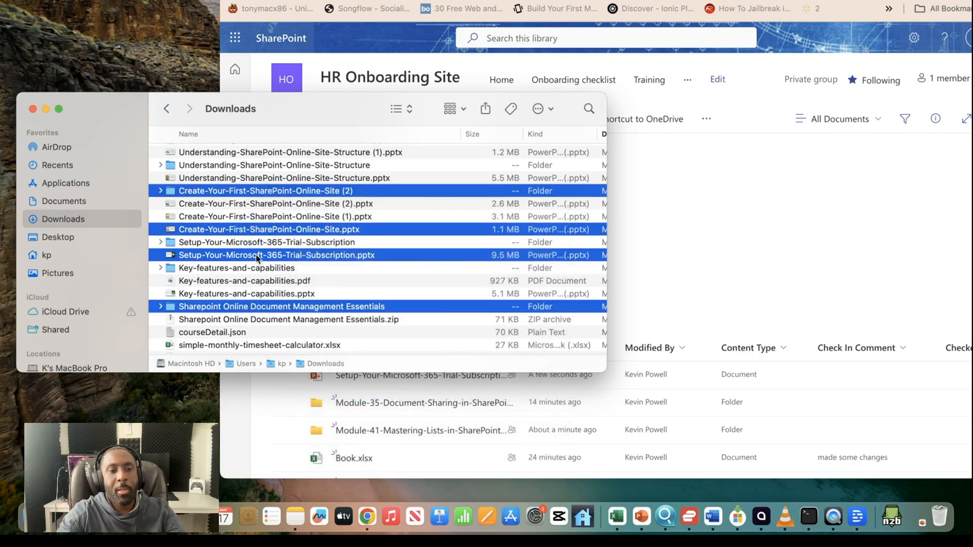
scroll(256, 256, "down", 3)
left_click(247, 283, "super")
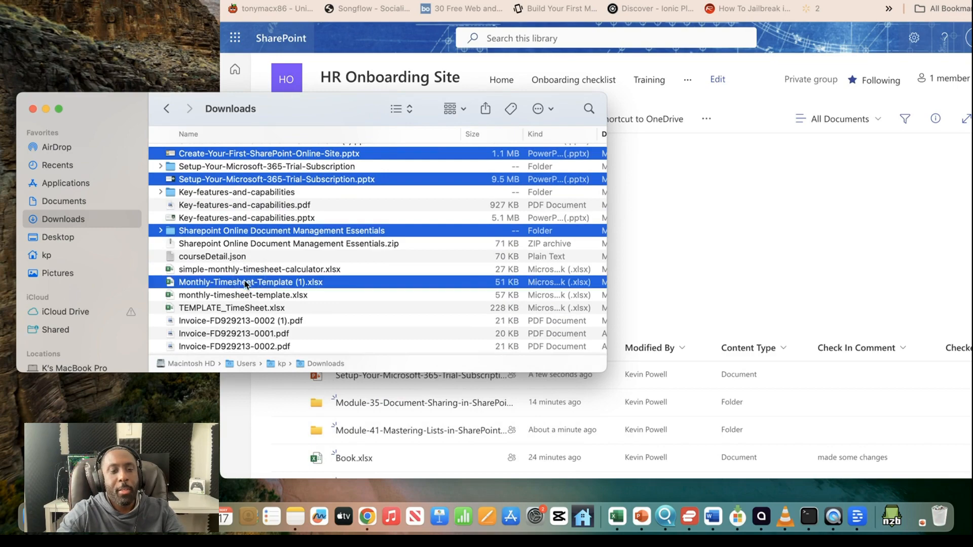
left_click_drag(245, 283, 706, 304)
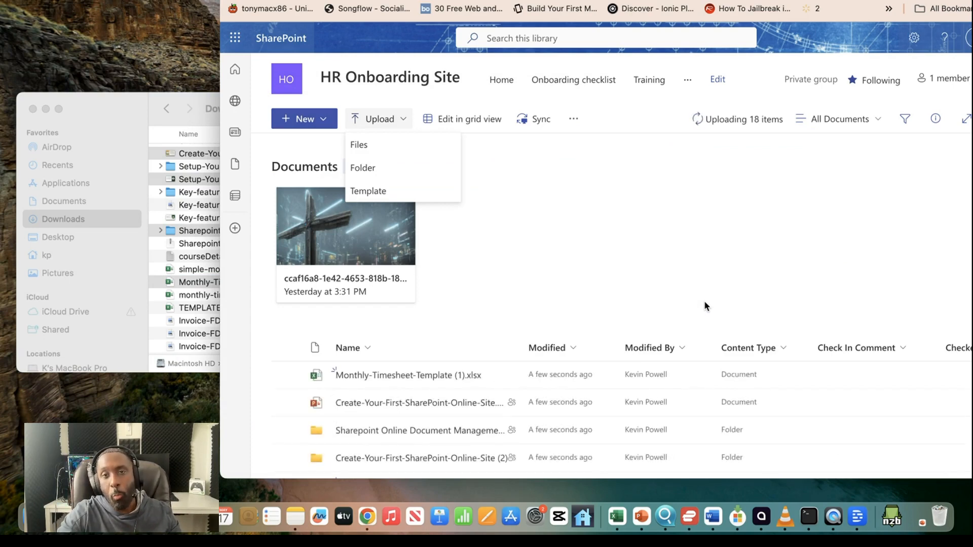
Upload Slide2.jpeg and Slide3.jpeg together from the Module-41 folder to the Documents library and dismiss the notification.
left_click(364, 144)
left_click(546, 164)
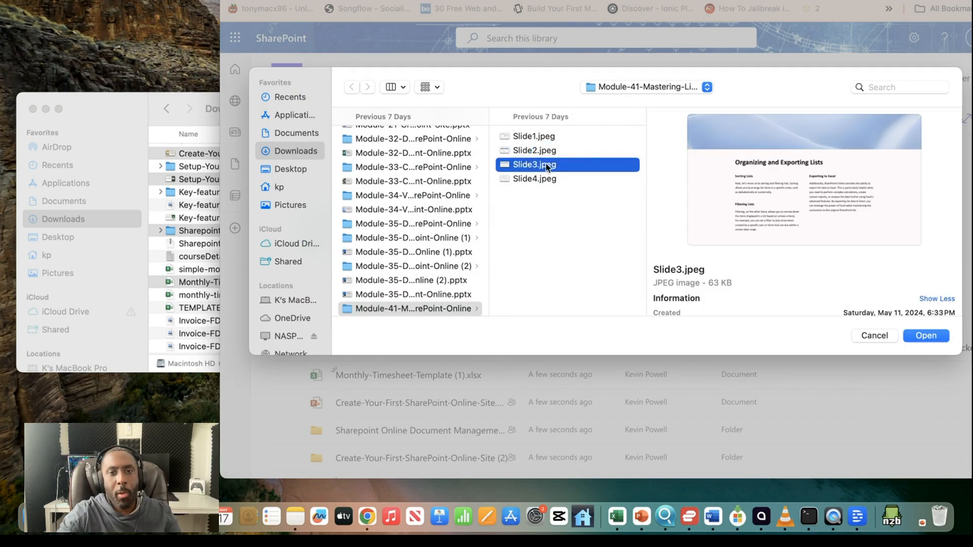
left_click(545, 178, "shift")
left_click(545, 152, "shift")
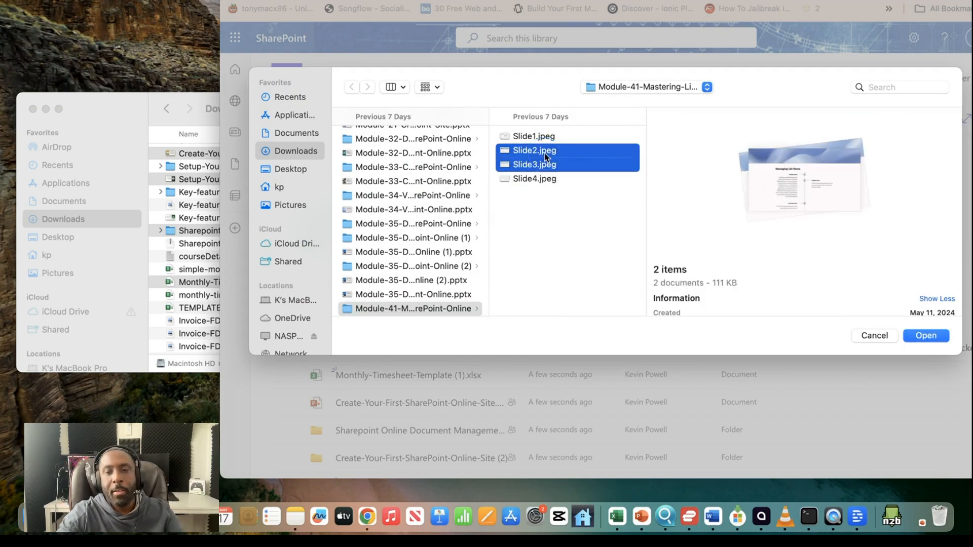
left_click(926, 335)
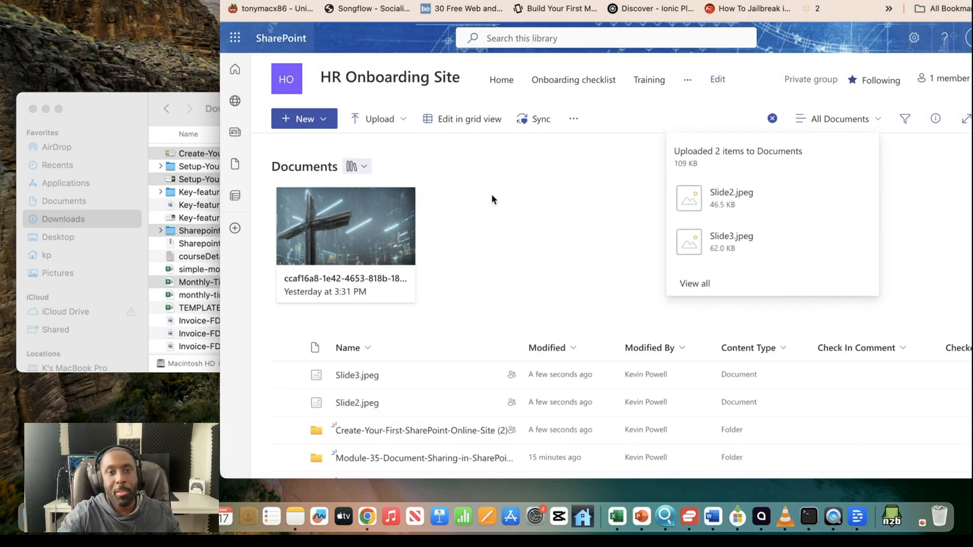
left_click(505, 197)
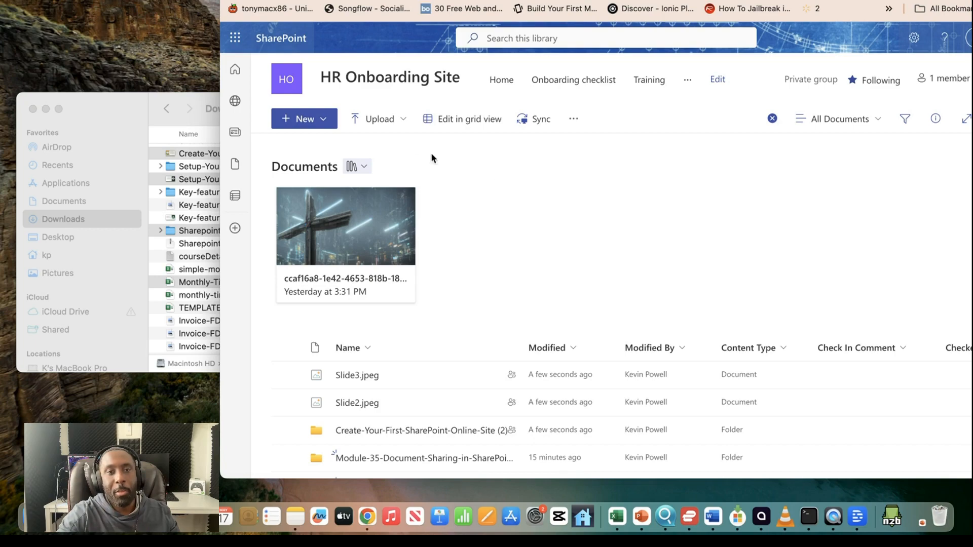
left_click(381, 118)
left_click(384, 170)
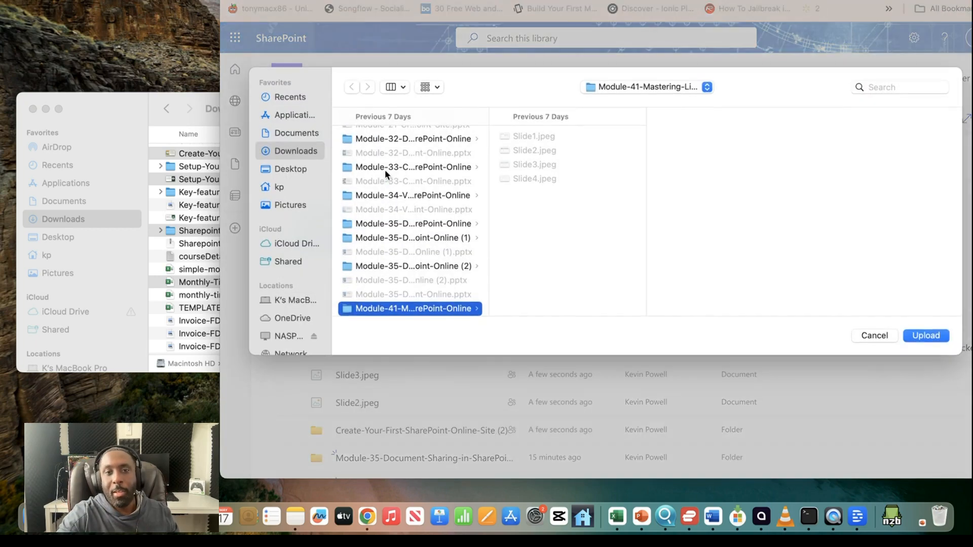
left_click(877, 335)
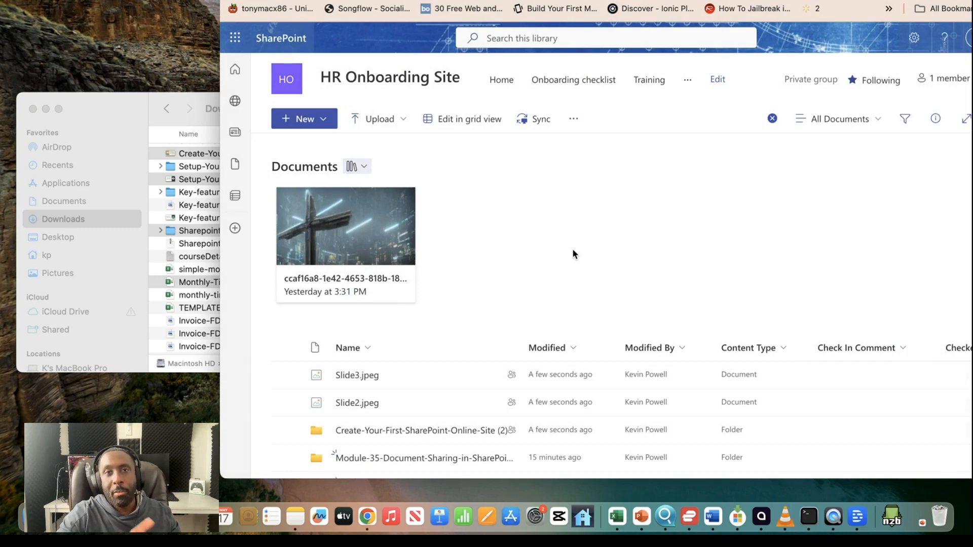
Start syncing the Documents library, allow the site to open OneDrive and close the syncing message.
left_click(539, 120)
left_click(676, 312)
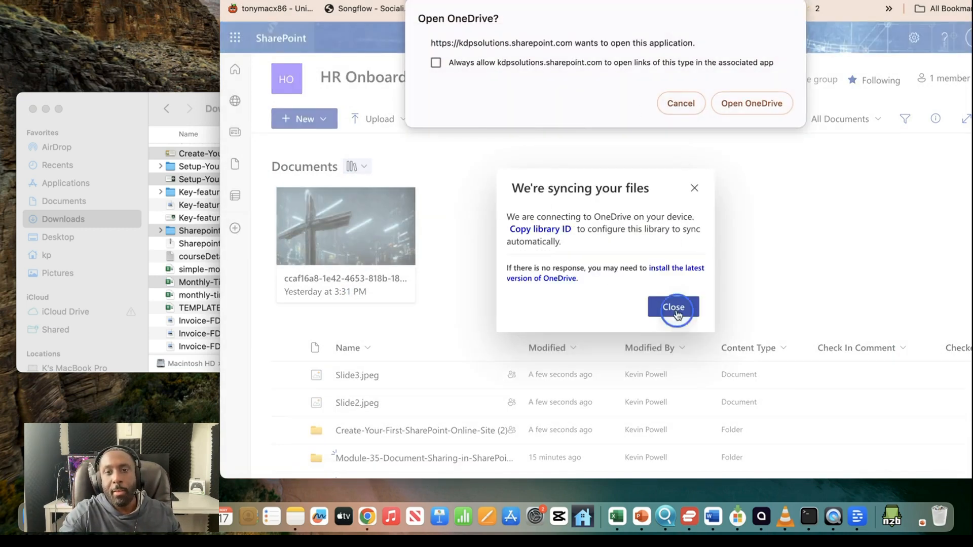
left_click(744, 107)
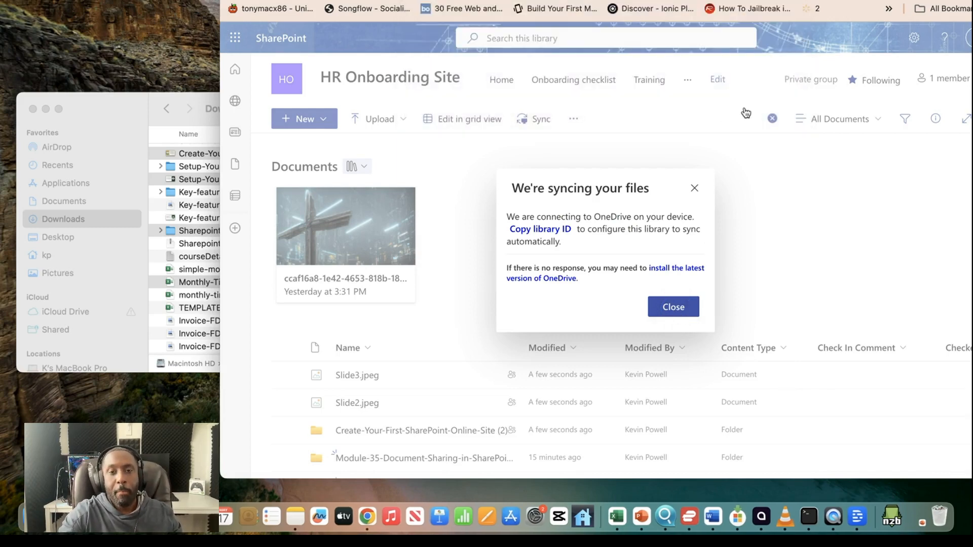
left_click(694, 189)
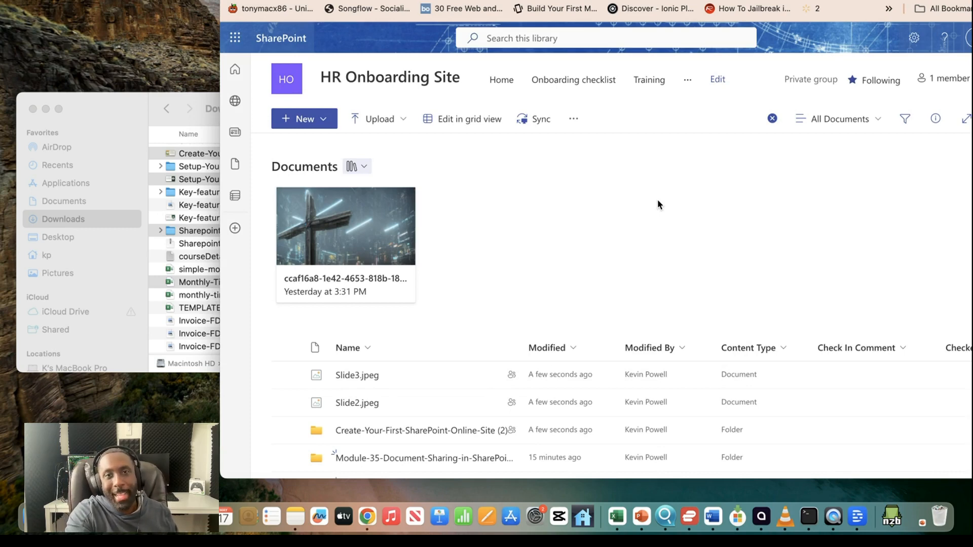
Switch to Finder, go to the OneDrive location and examine the contents of the synced HR Onboarding Site - Documents folder.
left_click(108, 101)
left_click(302, 258)
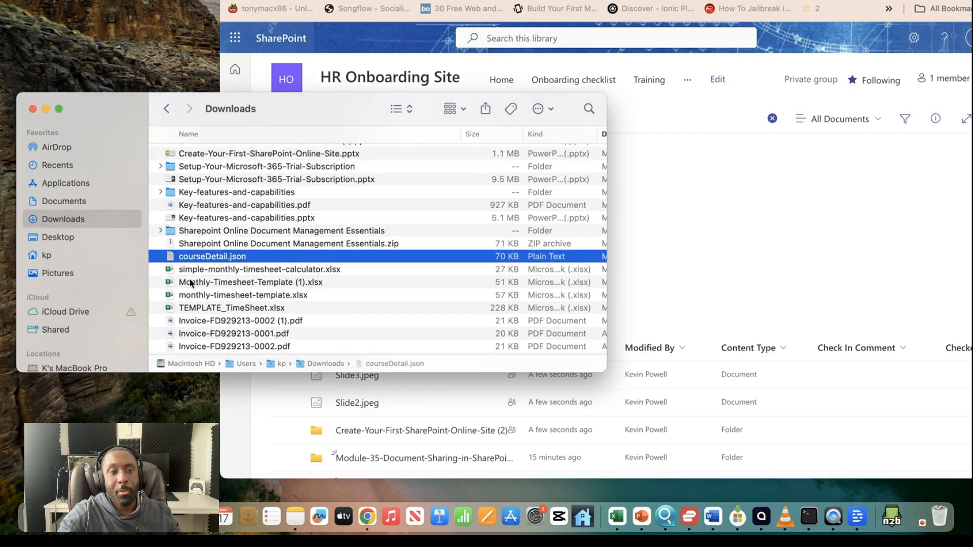
scroll(68, 281, "down", 6)
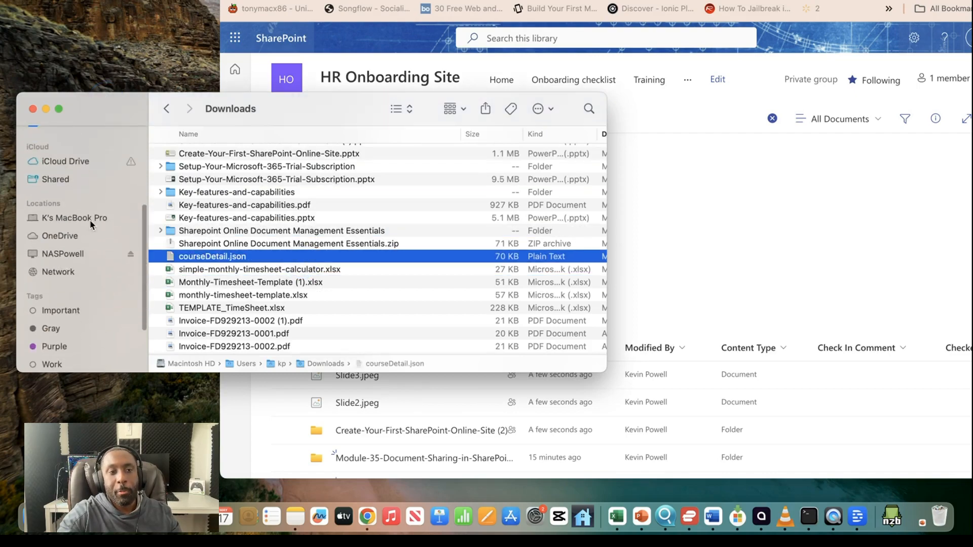
left_click(80, 236)
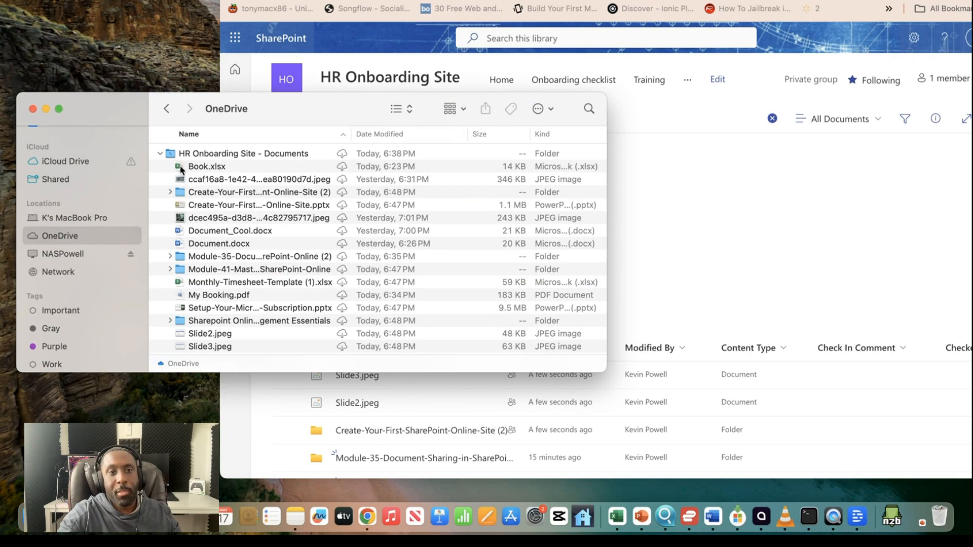
left_click(160, 153)
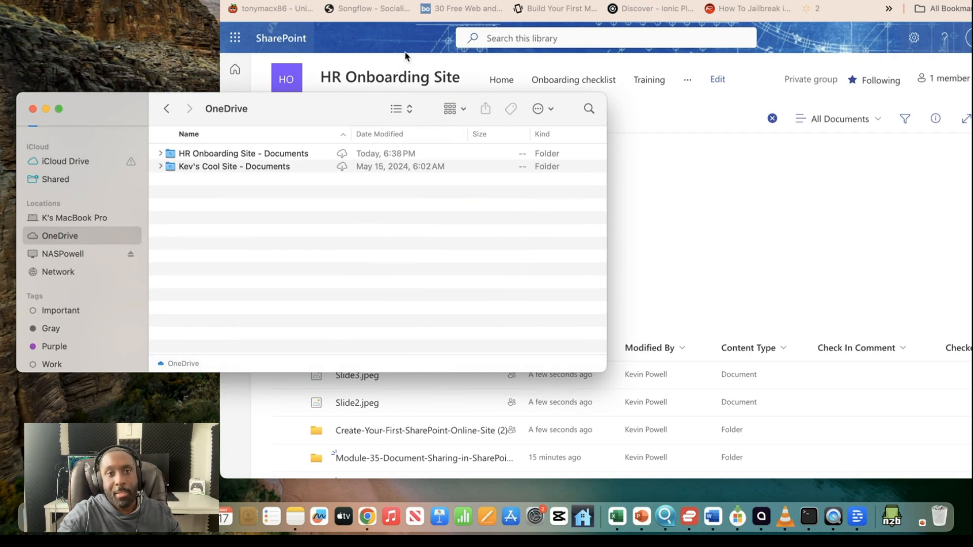
left_click(160, 153)
scroll(260, 245, "down", 1)
scroll(261, 245, "up", 2)
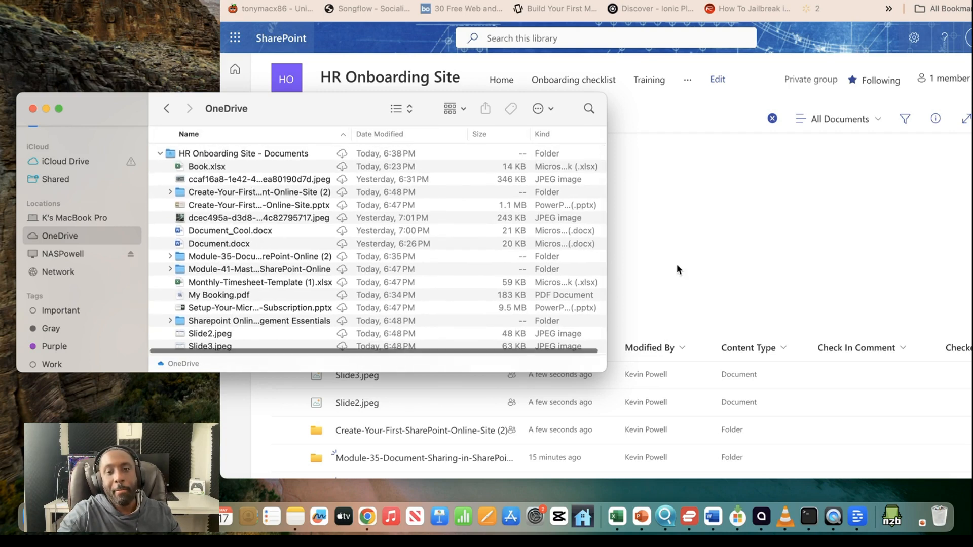
left_click(722, 258)
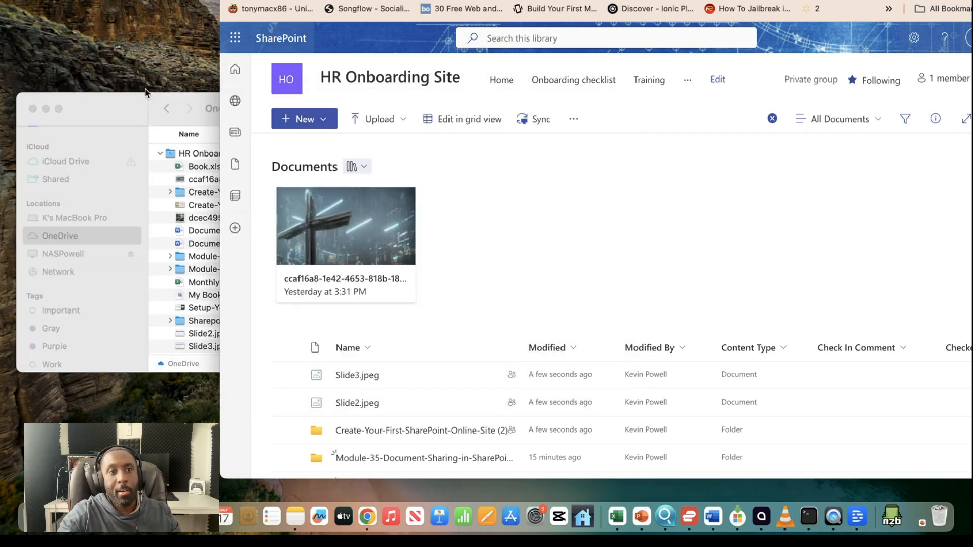
left_click(133, 105)
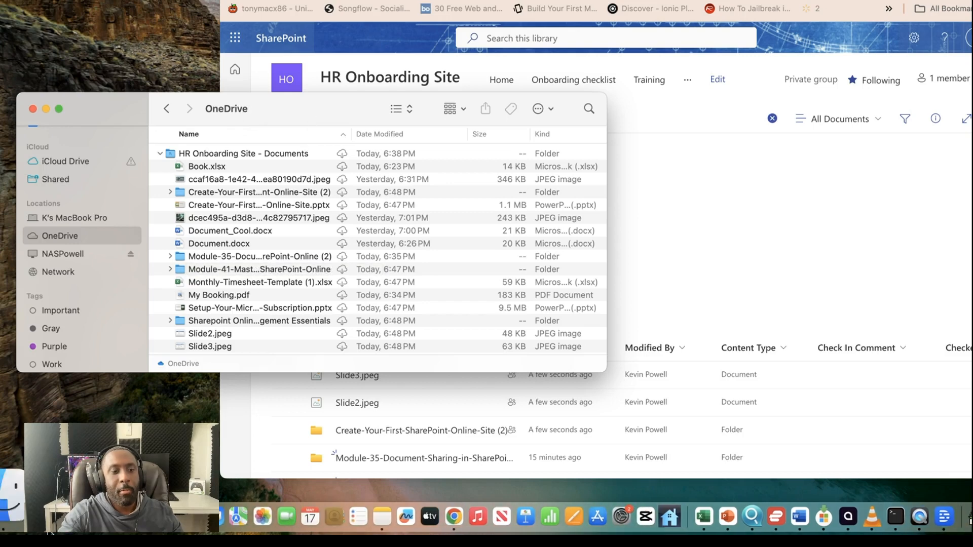
Open a second Finder window and place it beside the OneDrive window.
right_click(13, 494)
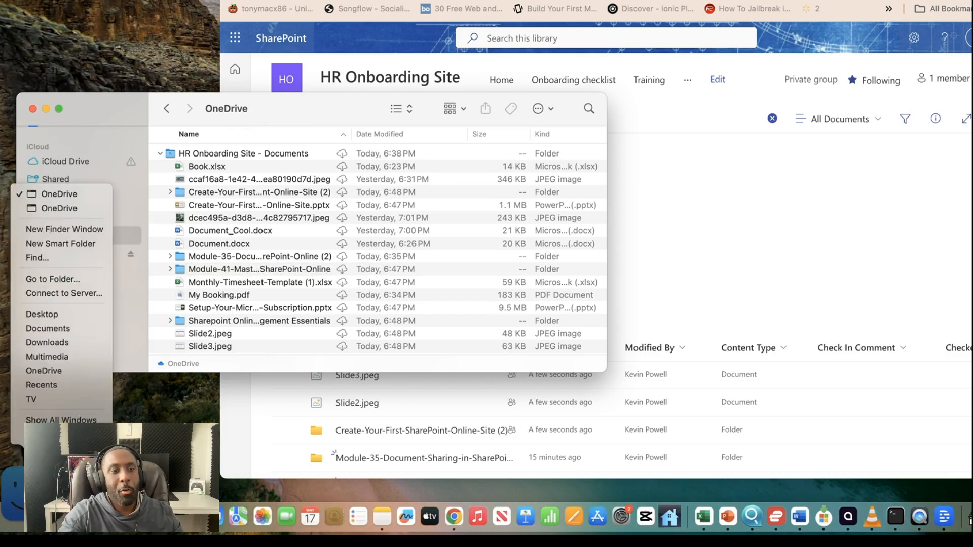
left_click(57, 230)
left_click(271, 131)
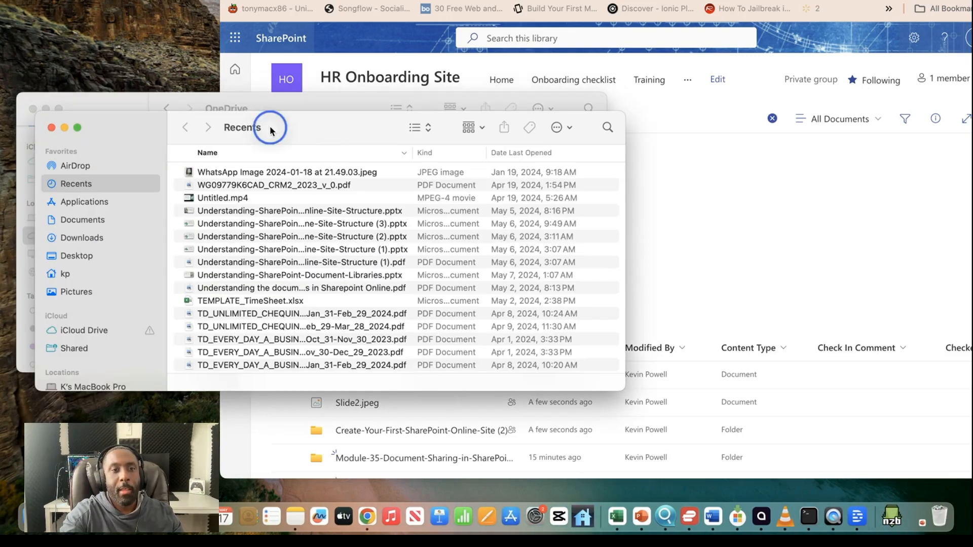
left_click_drag(272, 130, 692, 116)
Move WG09779K6CAD_CRM2_2023_v_0.pdf from Recents into the synced HR Onboarding Site - Documents folder in OneDrive.
left_click(657, 227)
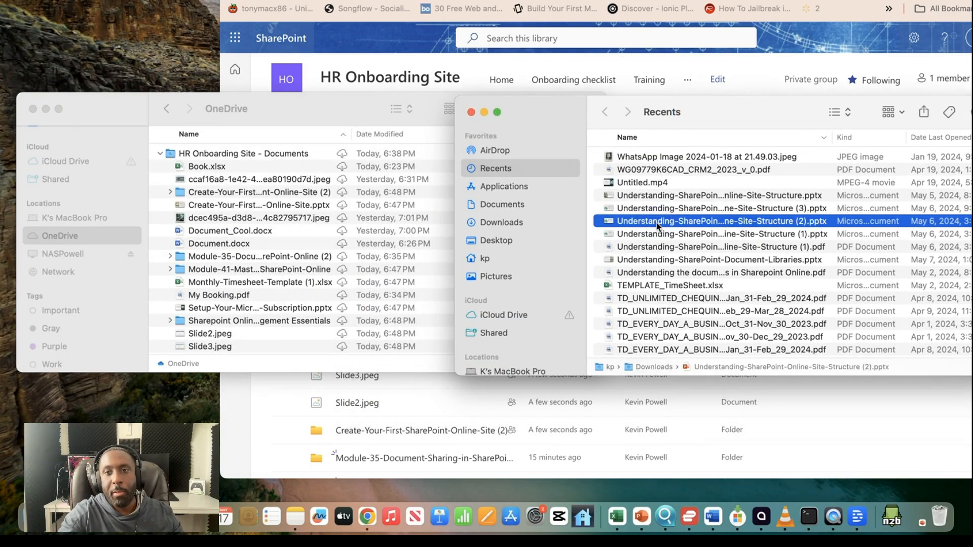
left_click(658, 171)
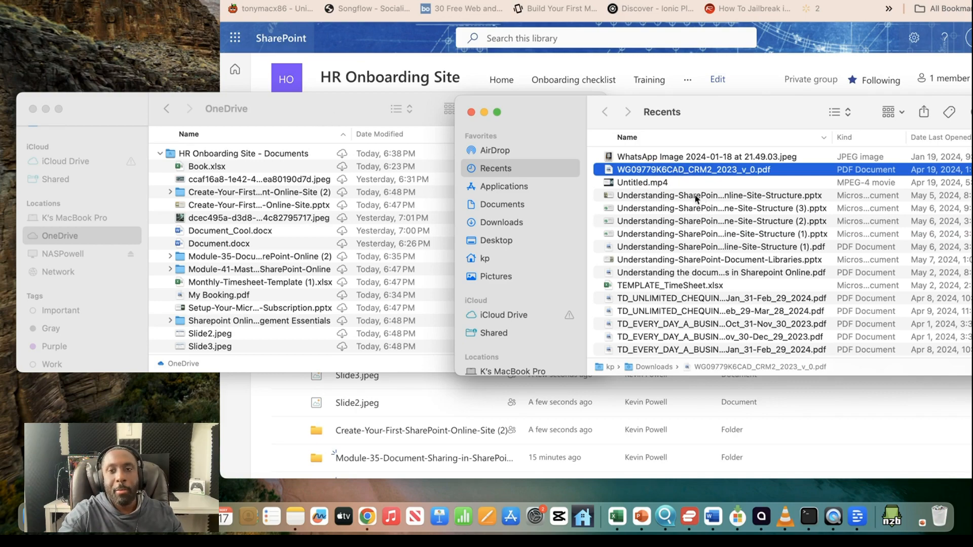
left_click_drag(674, 175, 252, 233)
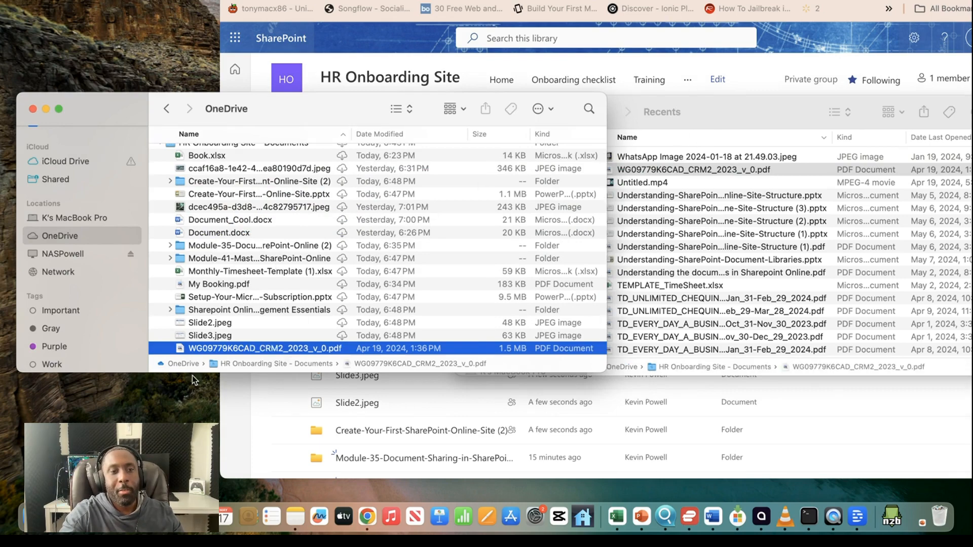
Switch to the SharePoint Documents library in the browser and look for WG09779K6CAD_CRM2_2023_v_0.pdf in its file list.
left_click(643, 141)
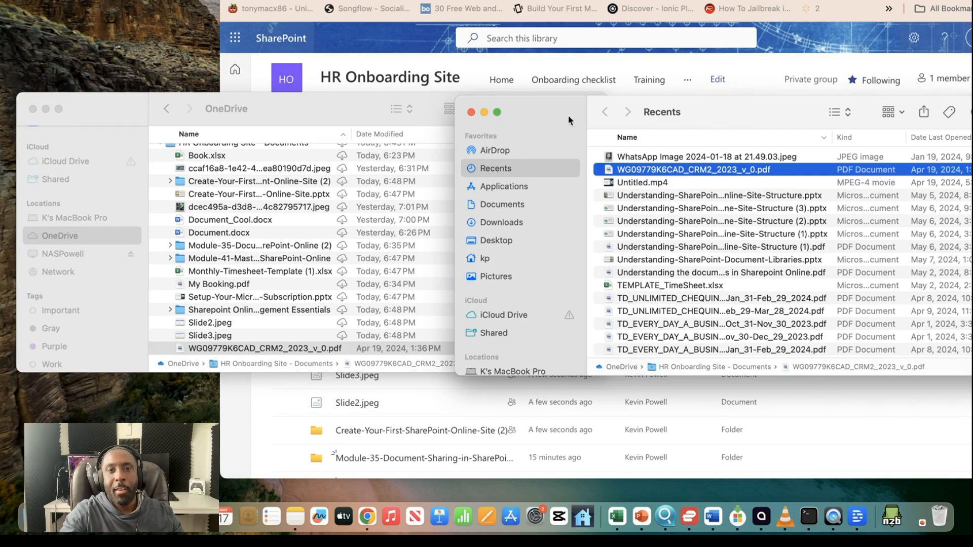
left_click(723, 1)
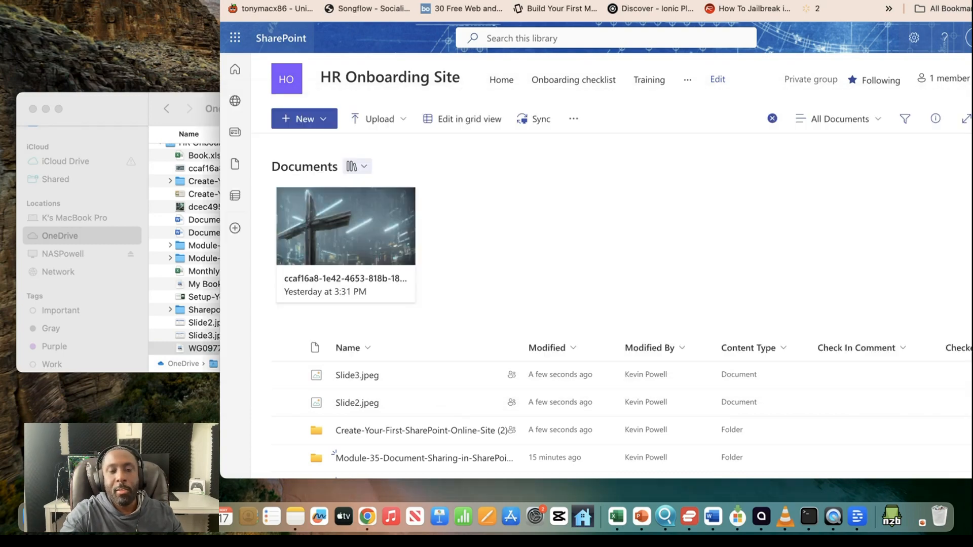
scroll(613, 277, "down", 5)
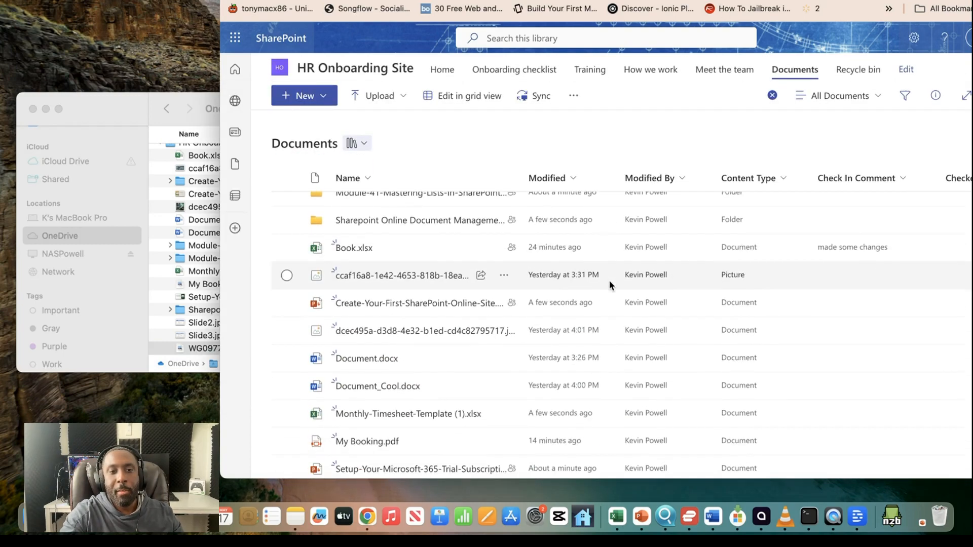
scroll(610, 285, "down", 1)
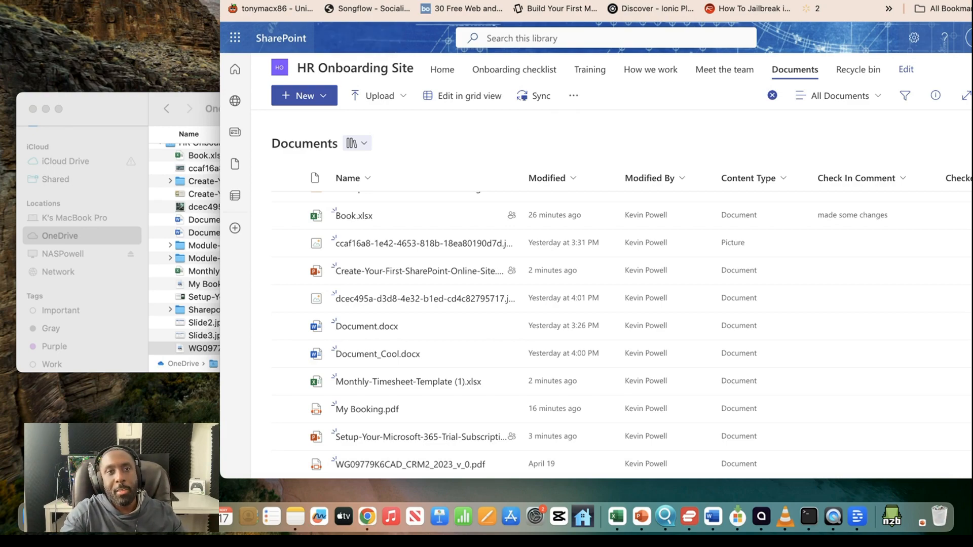
Enlarge the browser window and review the Documents library's upload options without choosing one.
left_click(262, 0)
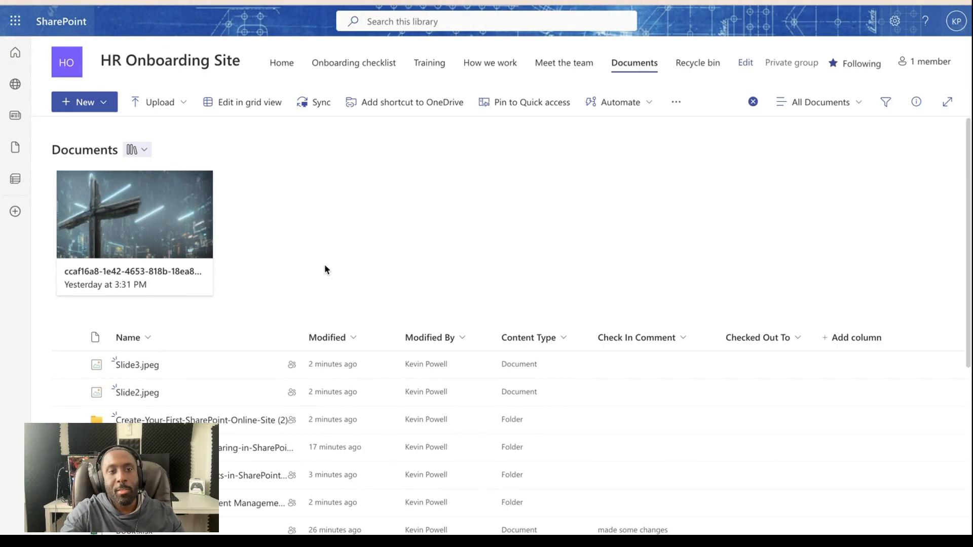
left_click(177, 103)
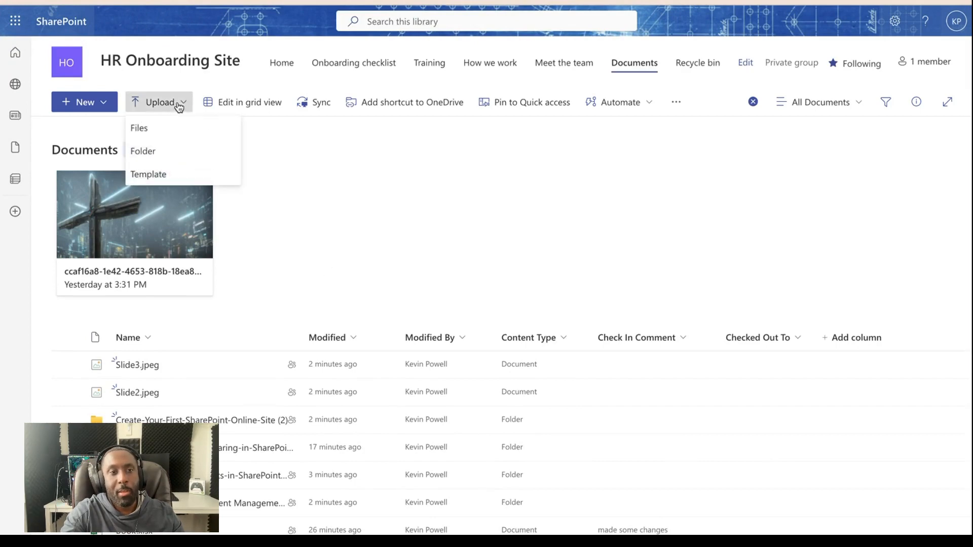
left_click(299, 176)
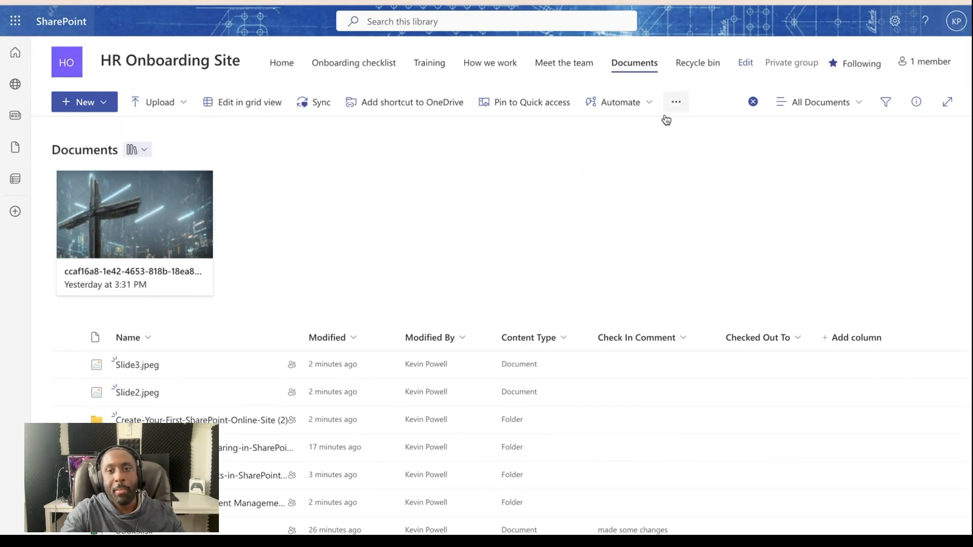